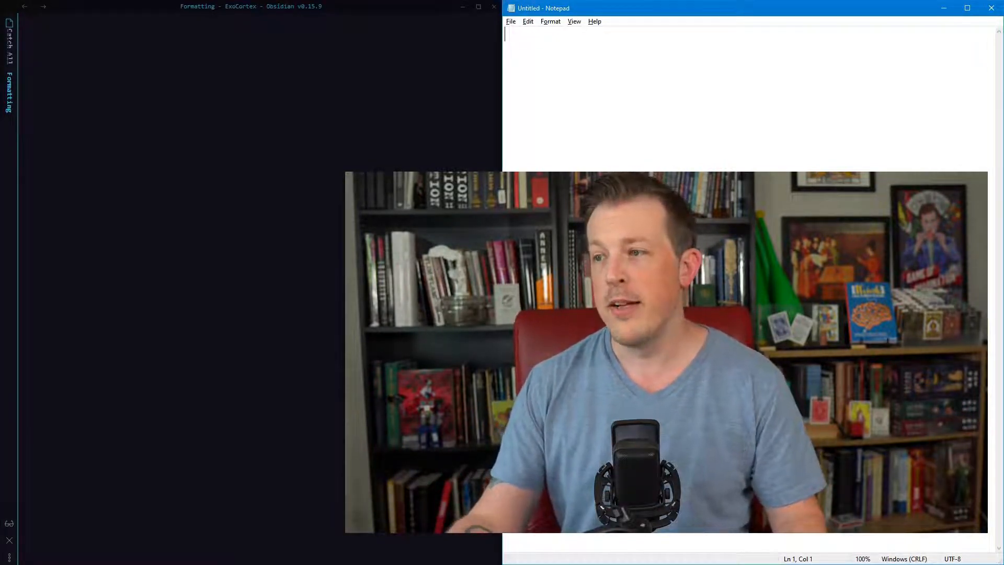
Write the level-one Markdown heading "# Most Important Topic" on the first line of the blank text file.
type("#")
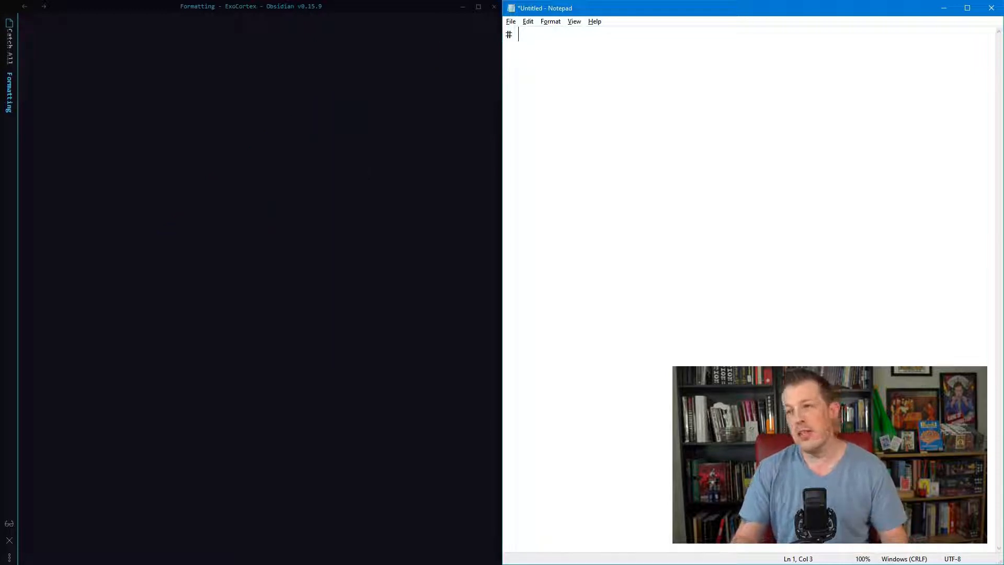
type(" Most Importan")
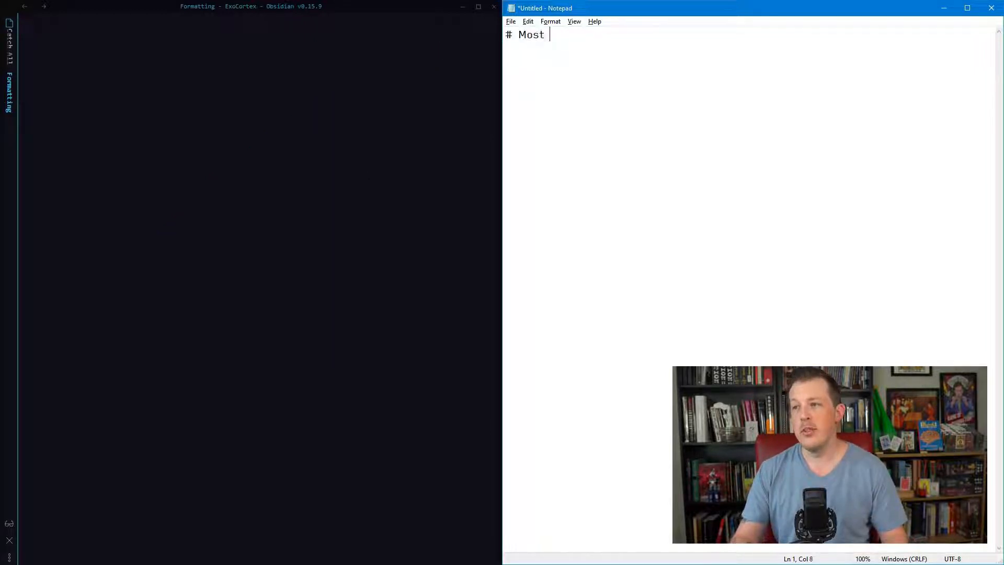
type("t Topic")
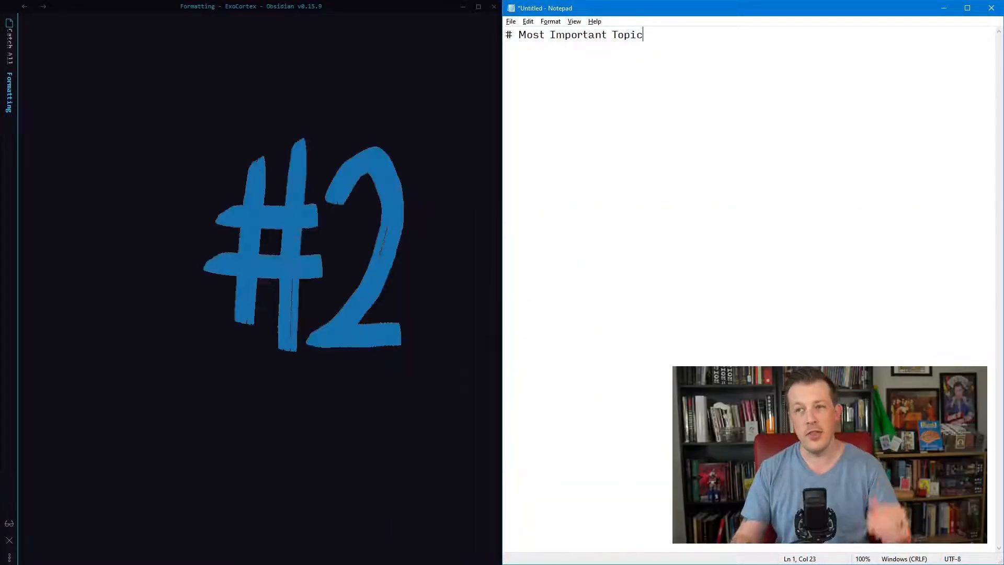
Add three level-two Markdown headings, "## SubTopic 1", "## SubTopic 2" and "## SubTopic 3", separated by blank lines.
key("Return")
key("Return")
type("## SubTopic 1")
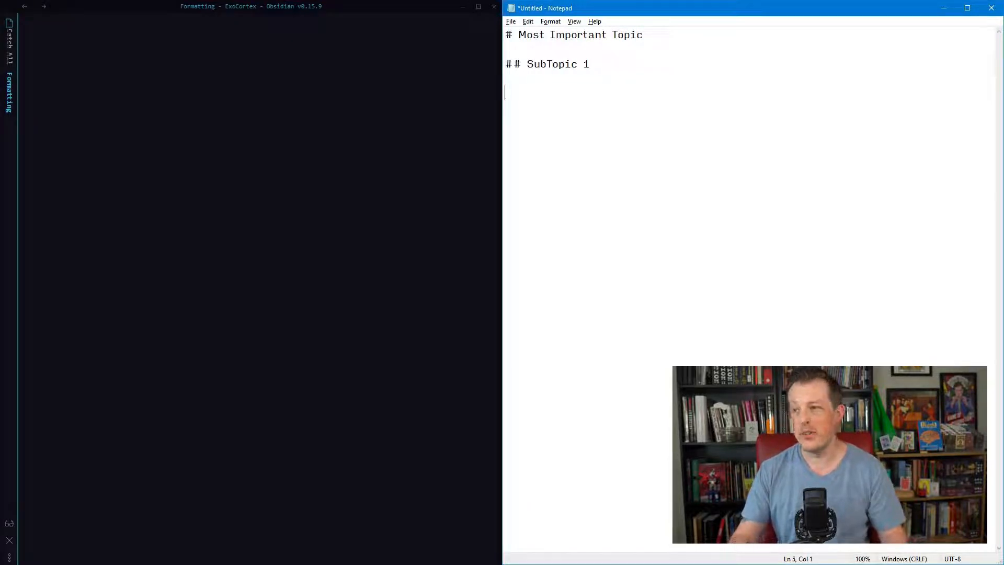
type("##")
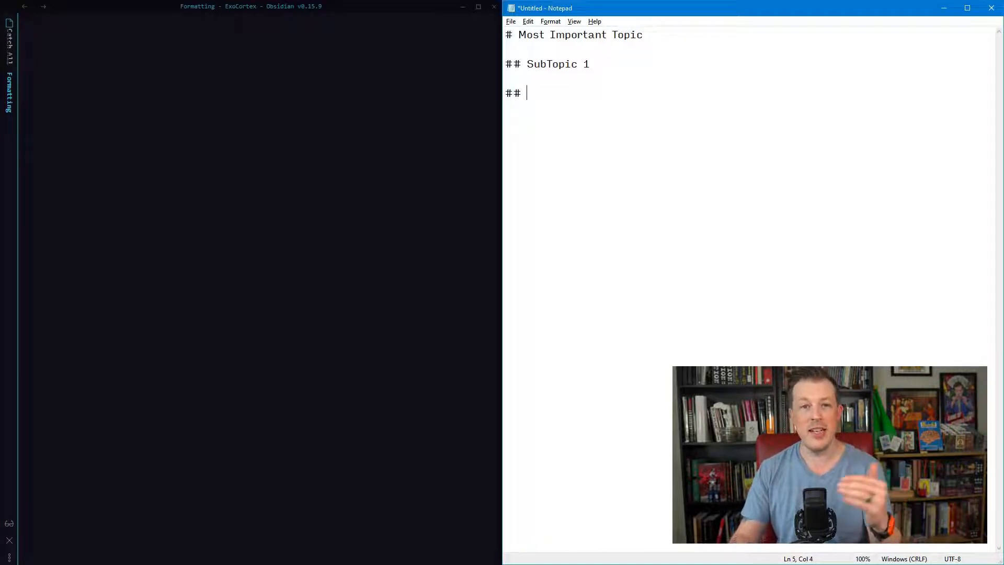
type(" SubTopic 2")
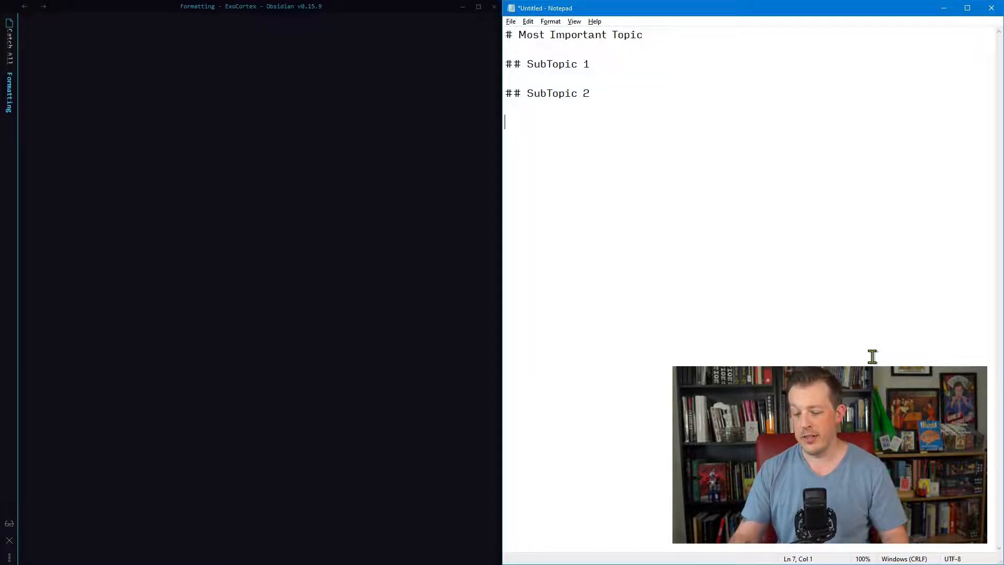
type("## S")
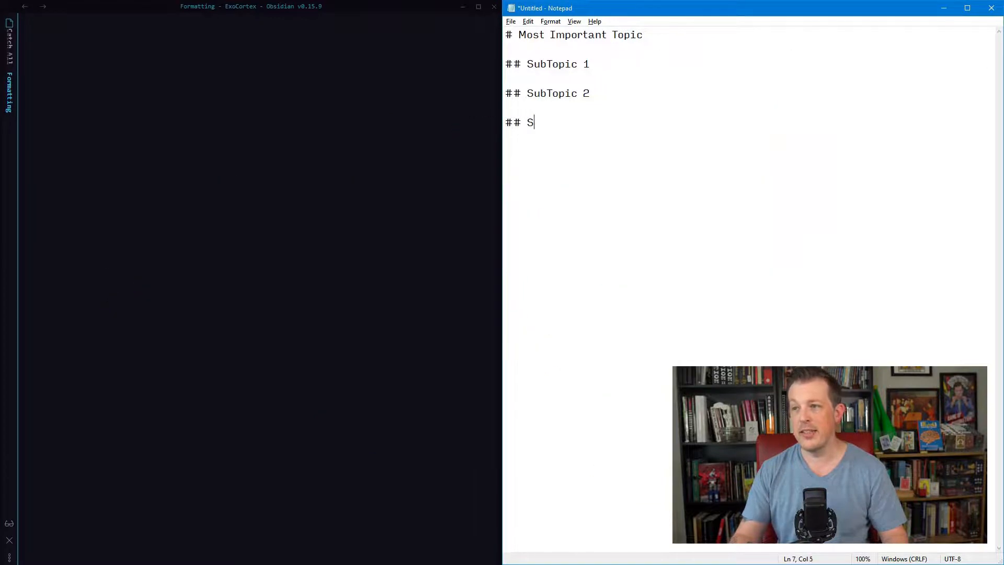
type("ubTopic 3")
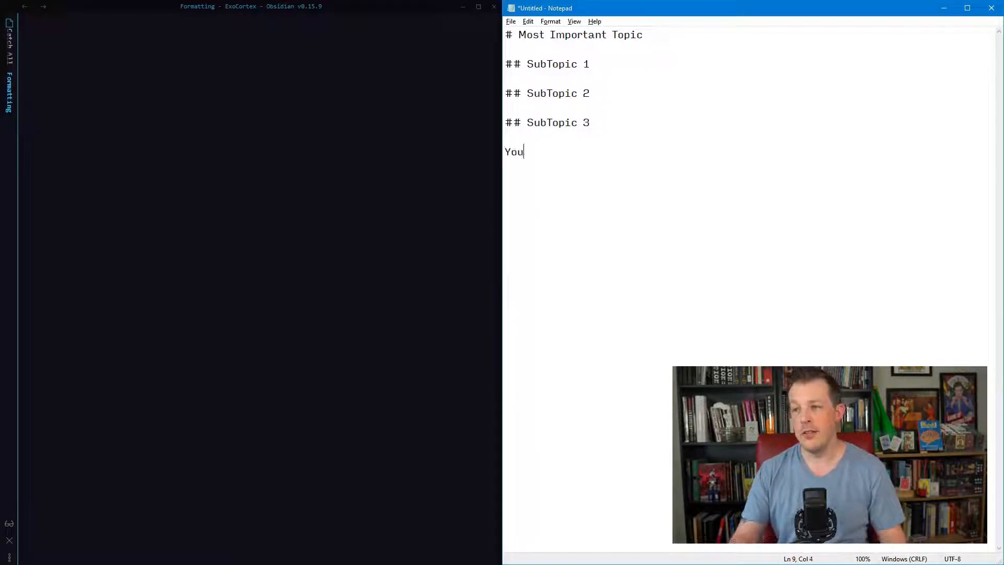
Add "You wanted to have some text." and a list below it, using + for Bullet 1 to Bullet 3 and - for Bullet 4.
type("wanted to have so")
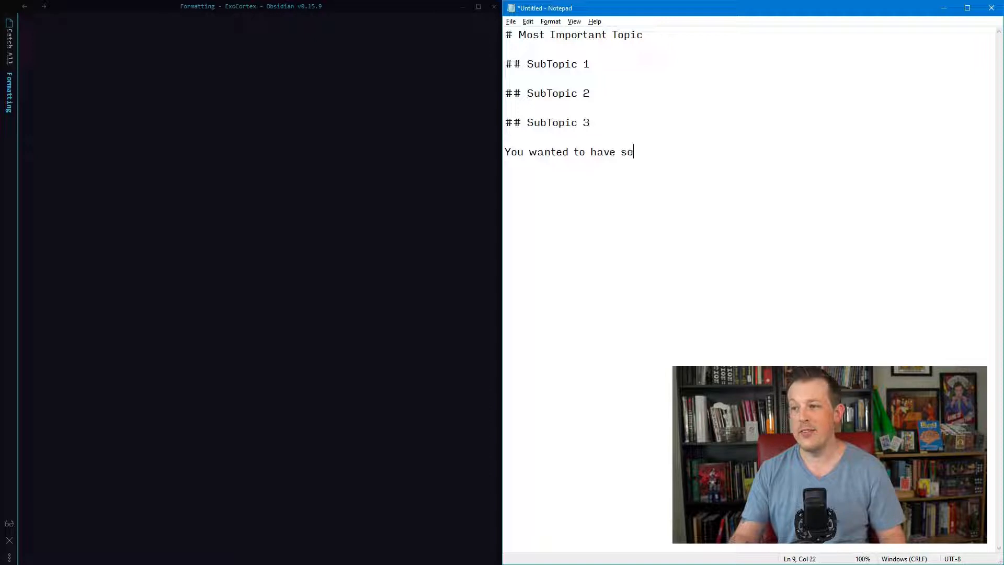
type("me text.")
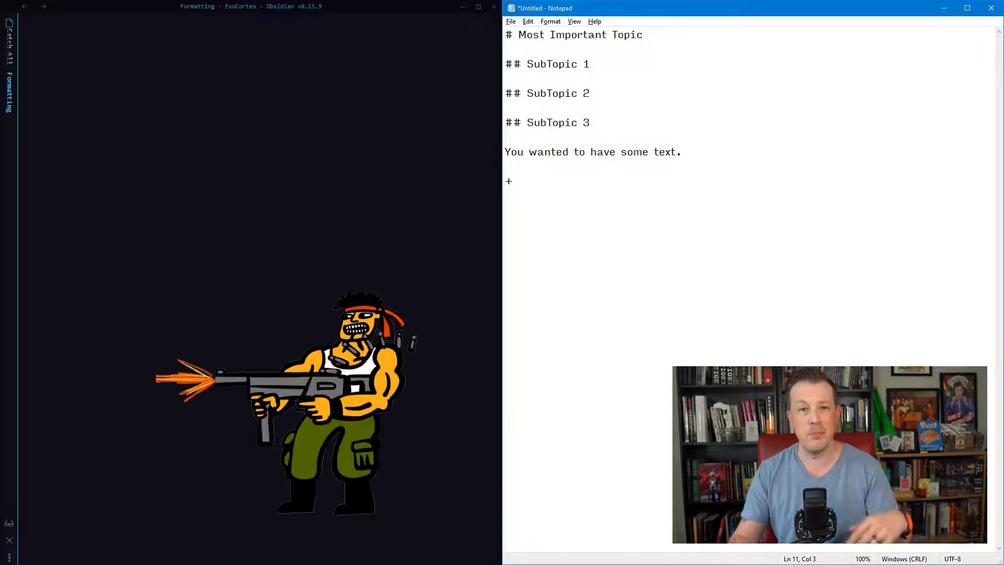
type("Bullet 1")
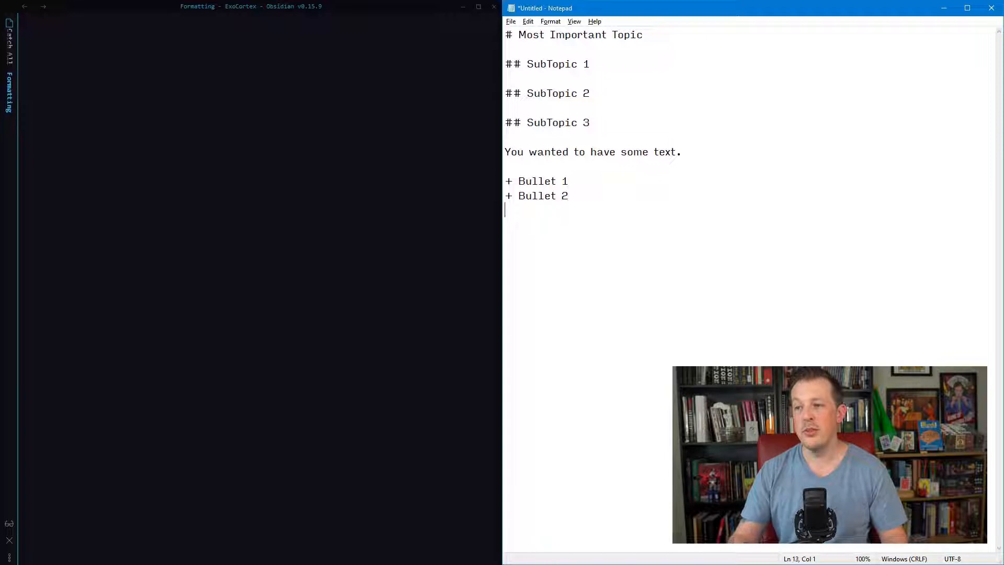
type("+ Bullet 3")
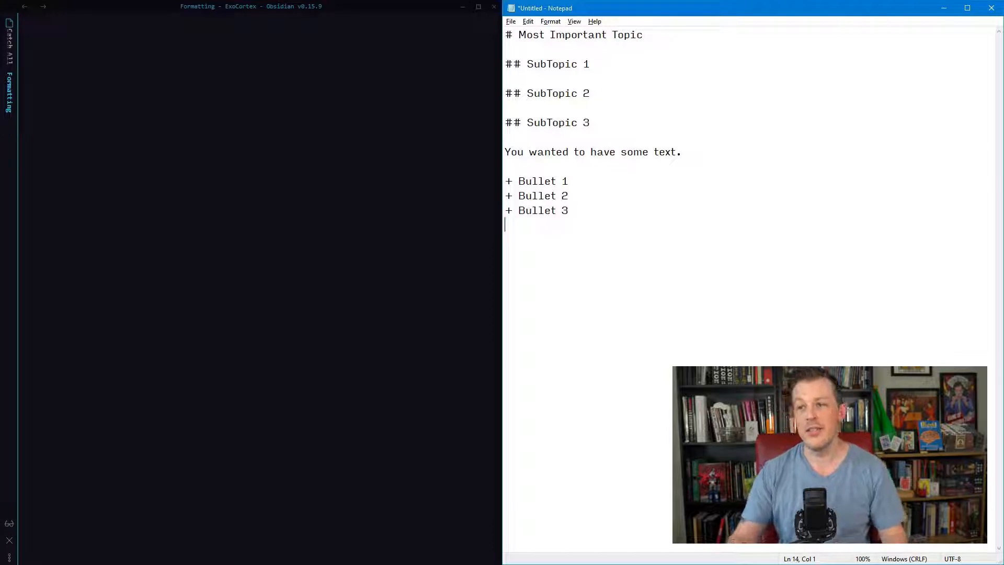
type("+")
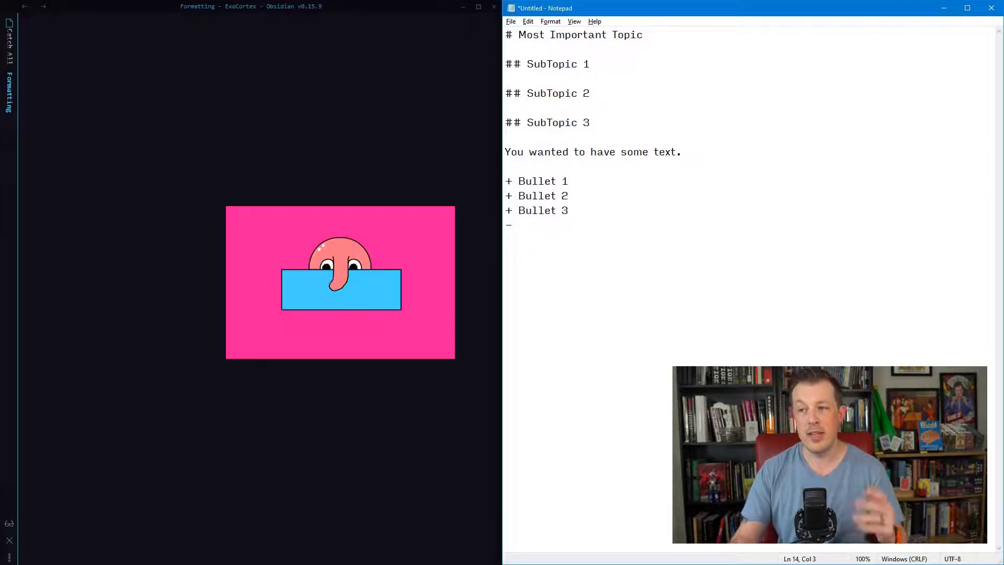
type(" Bullet 4")
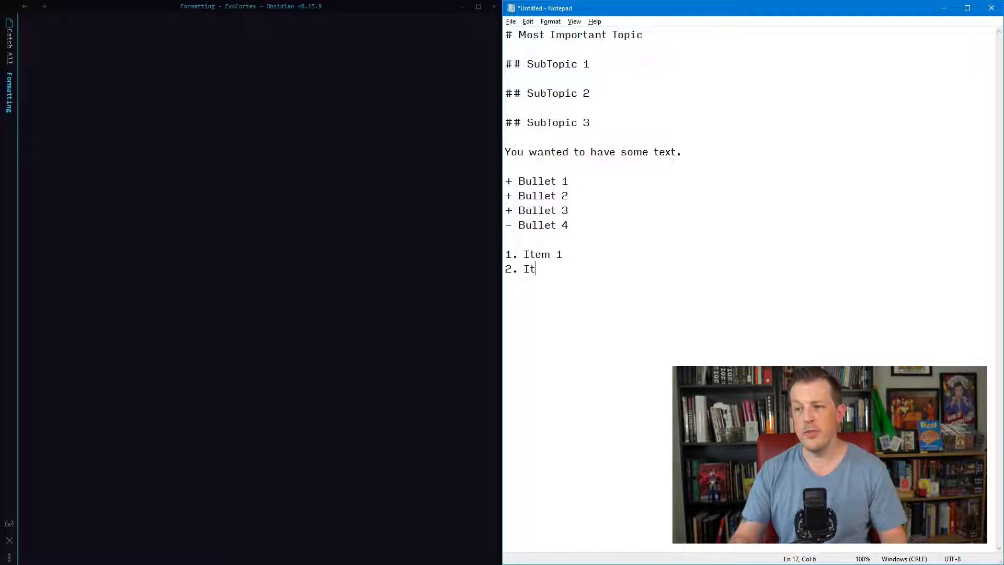
Write a Markdown numbered list below the bullets with 1. Item 1, 2. Item 2 and 3. Item 3.
type("em 2")
key("BackSpace")
key("BackSpace")
type("tem")
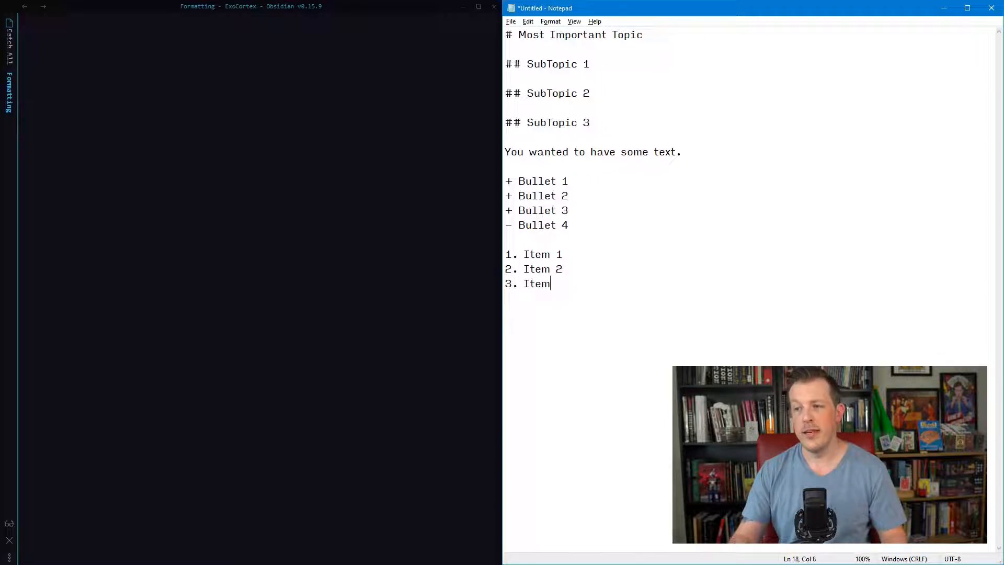
type(" 3")
Add a highlighted Markdown line below the numbered list reading "==Type whatever it is that you need to type.==".
key("Return")
key("Return")
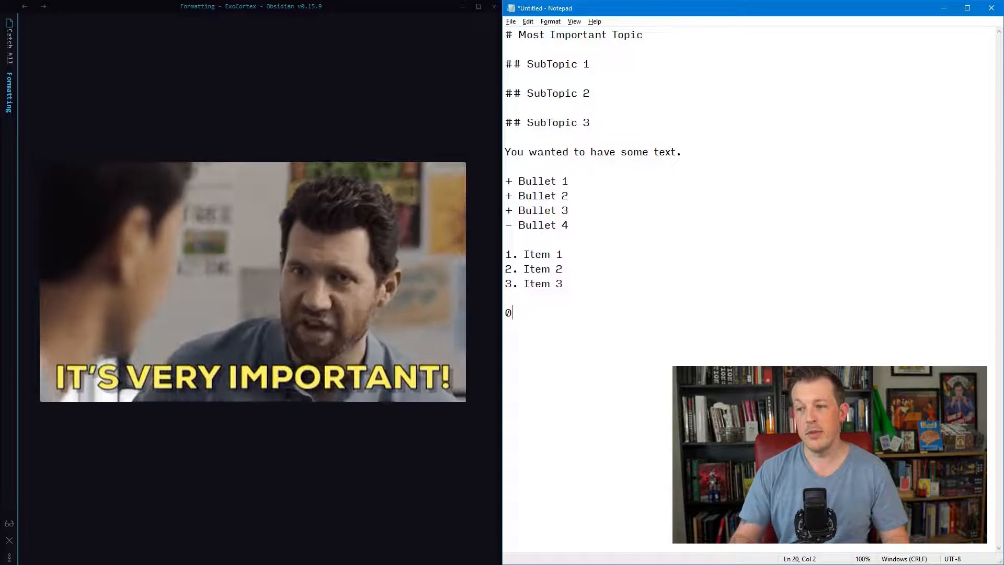
type("==")
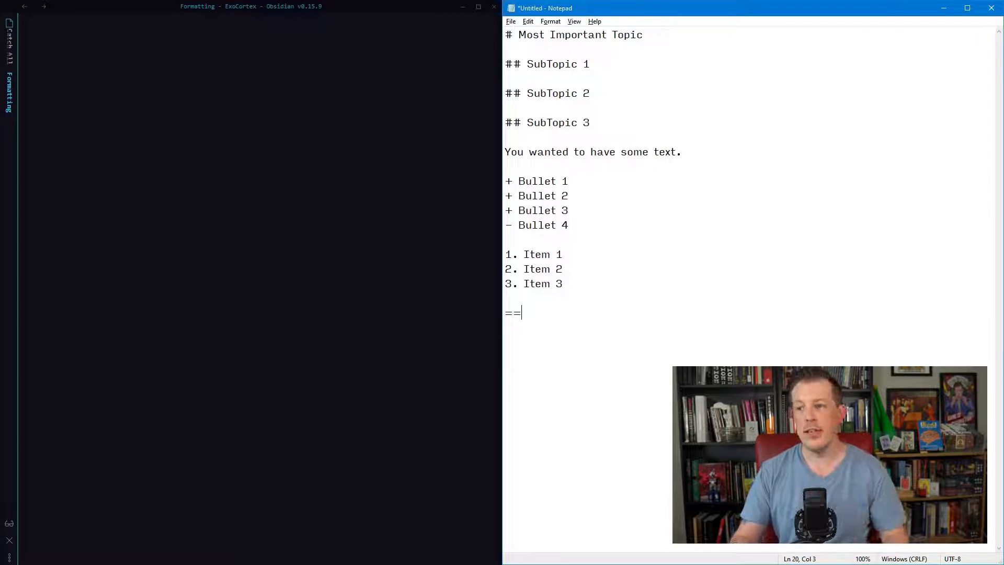
type("Type whatever it is that you")
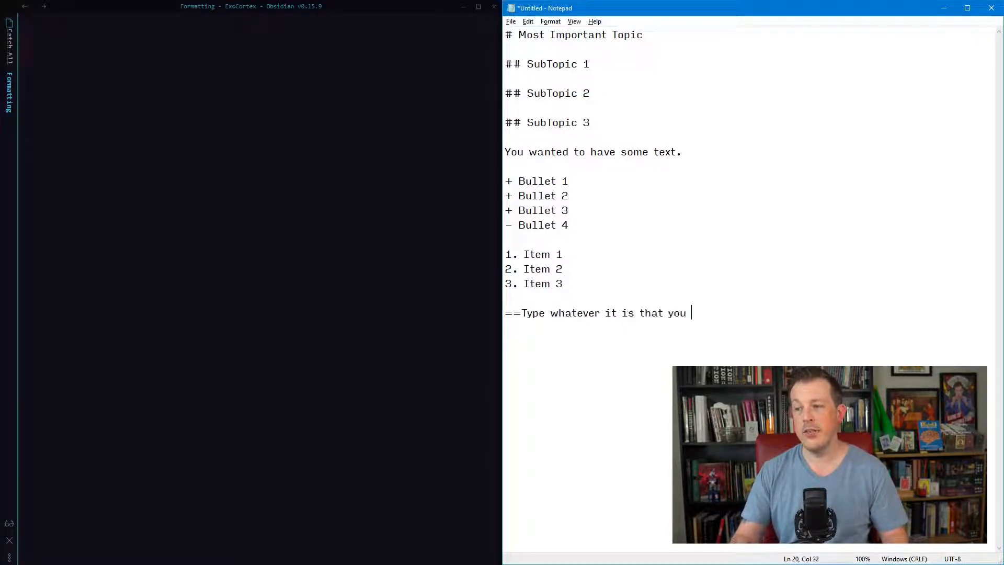
type(" need to type.")
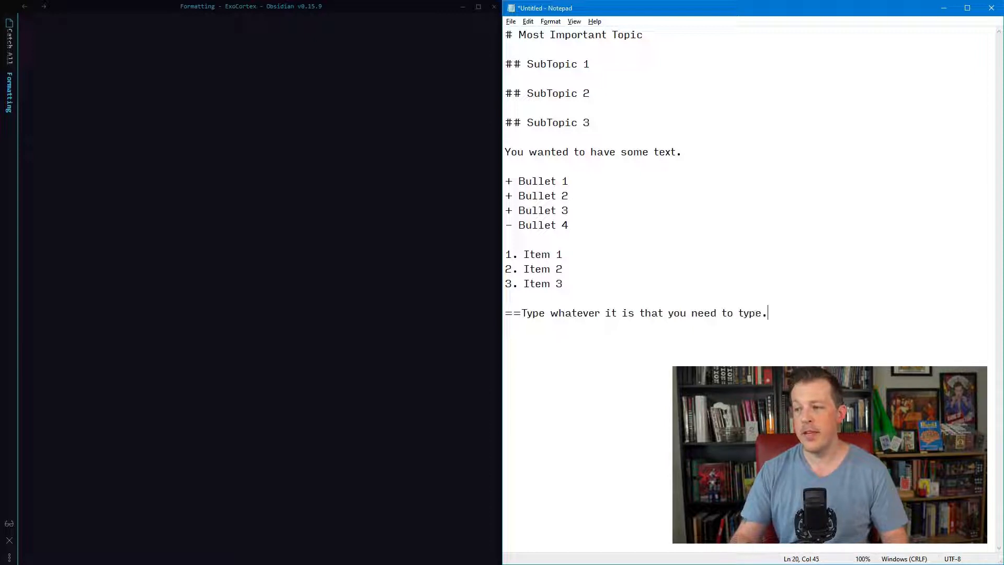
key("BackSpace")
key("BackSpace")
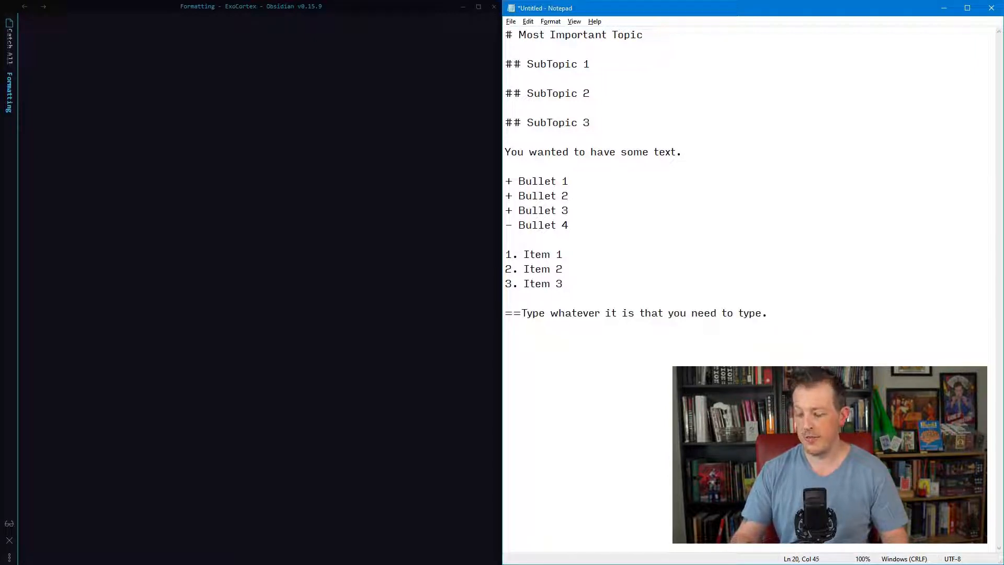
Add a Markdown block quote below the highlighted line reading "> Type in a quote or something important.".
key("Return")
key("Return")
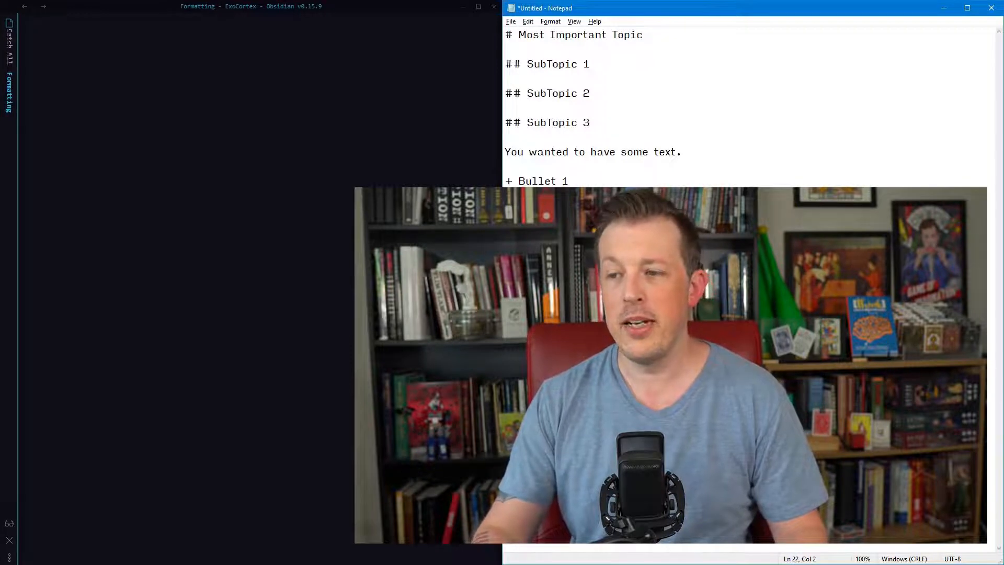
type("> ")
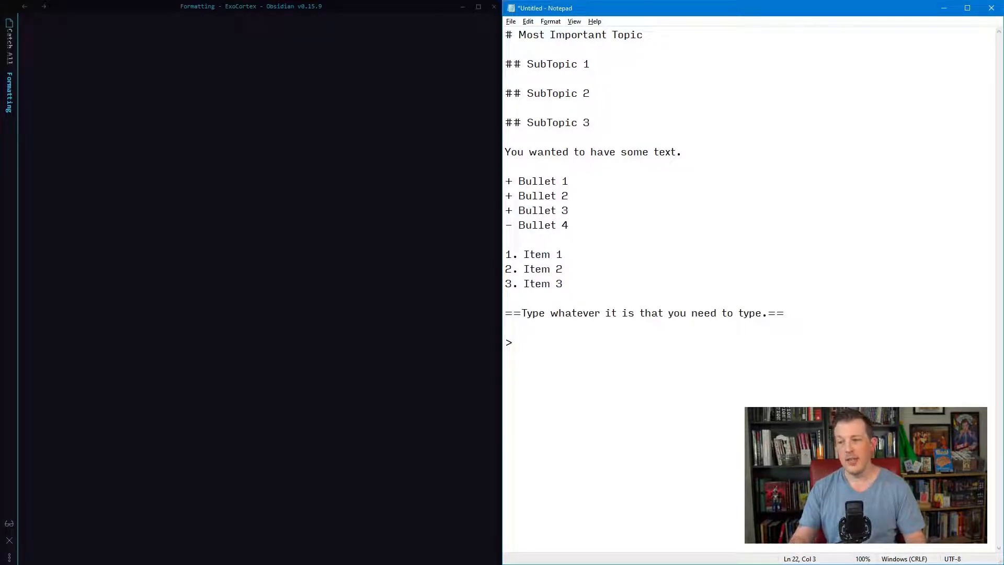
type("Type in a ")
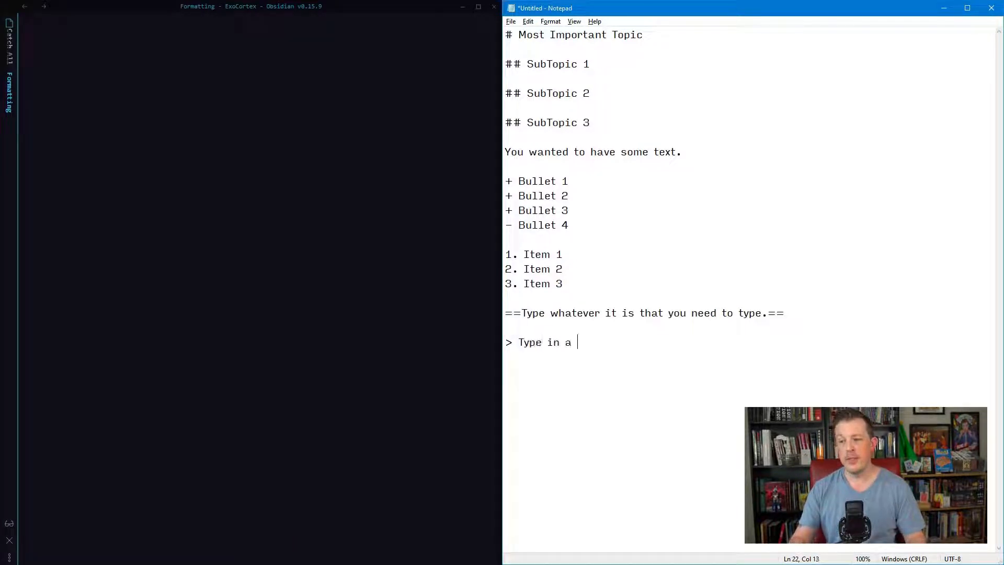
type("quote or something i")
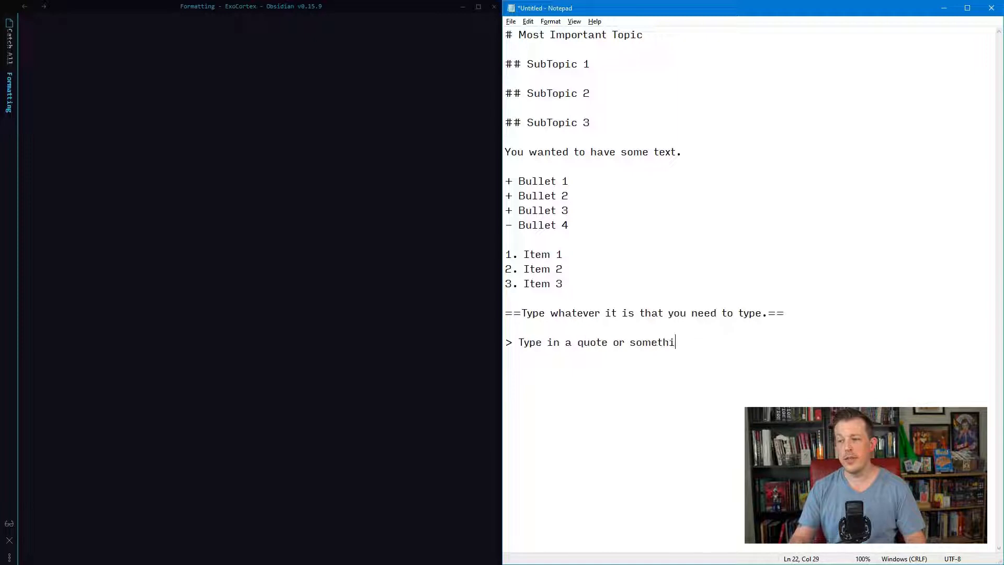
type("mportant.")
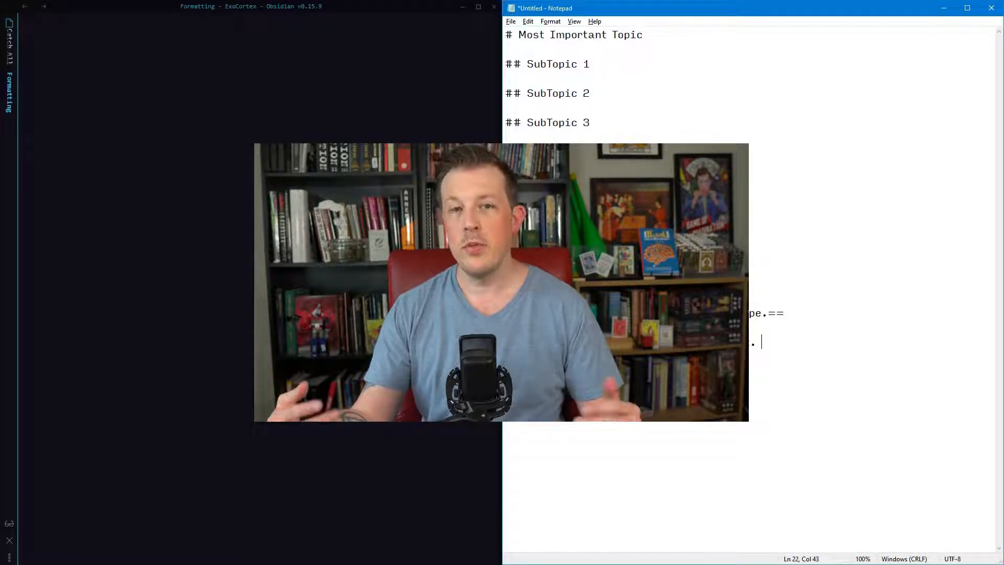
Copy all the Markdown text from Notepad and paste it into the empty Formatting note in Obsidian.
key("ctrl+a")
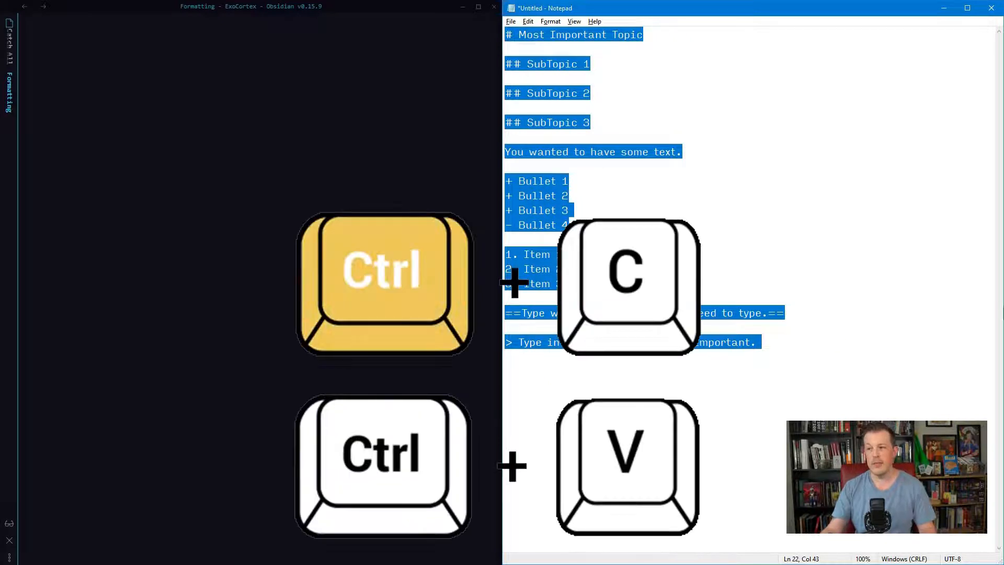
key("ctrl+c")
left_click(307, 280)
key("ctrl+v")
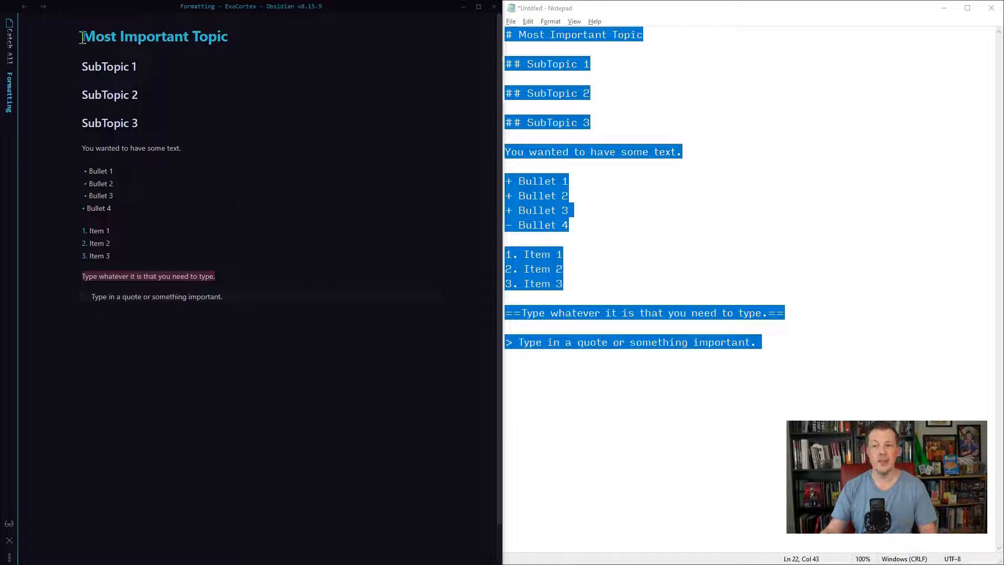
Below SubTopic 1, add a level-three heading "Smaller Heading" and a level-four heading "Smallest Heading".
left_click(157, 70)
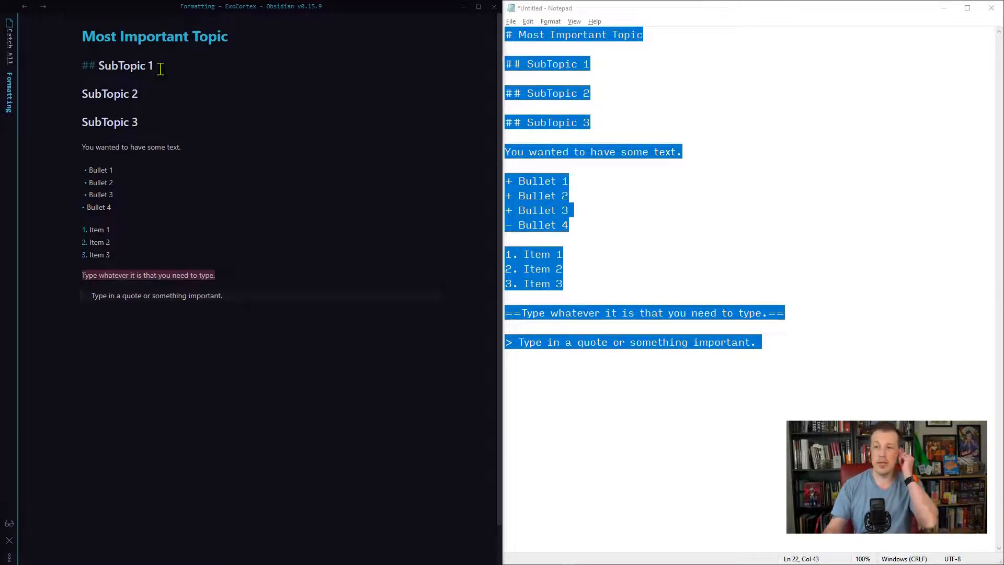
key("Return")
type("###")
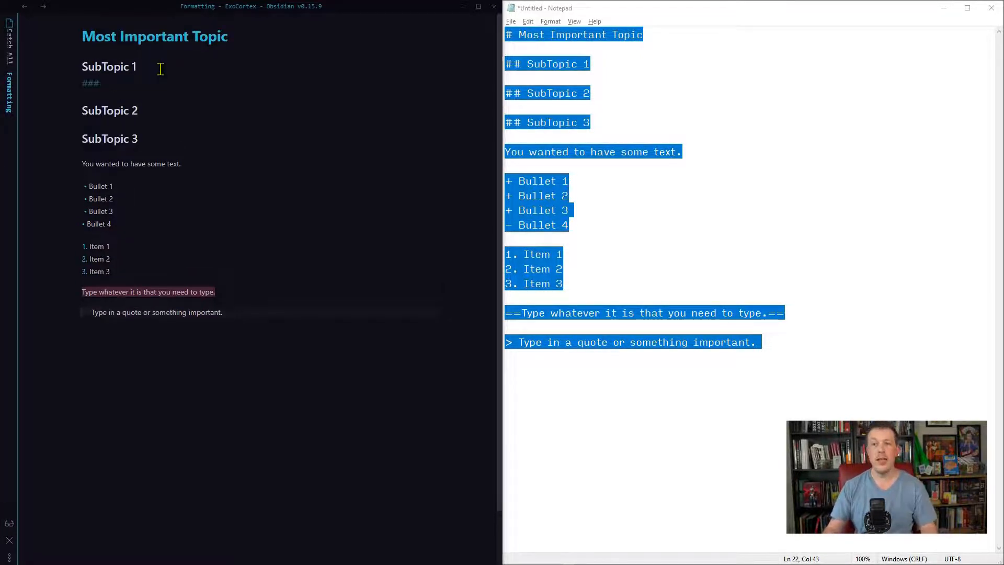
type(" Smaller Heading")
key("Return")
type("###")
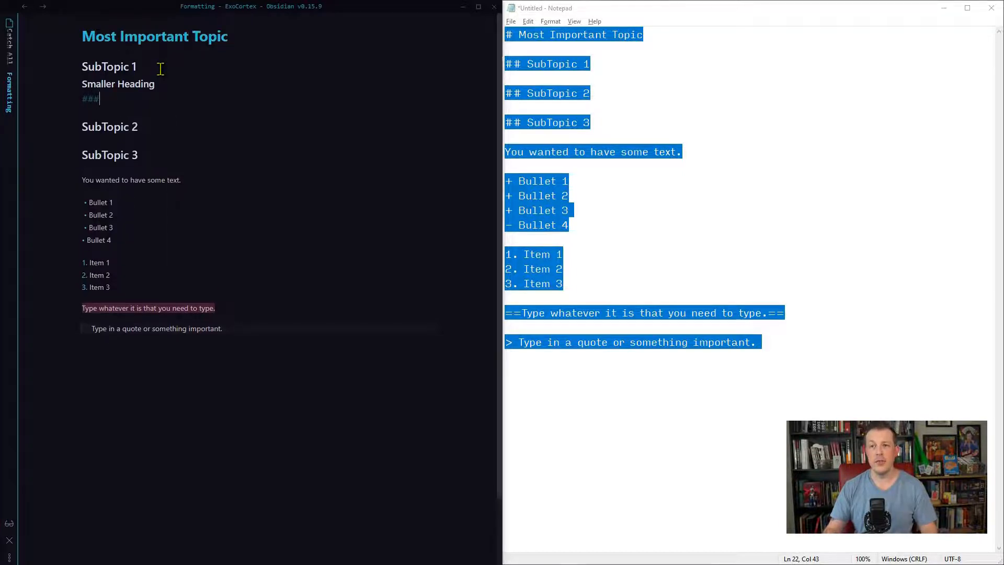
type("# Small")
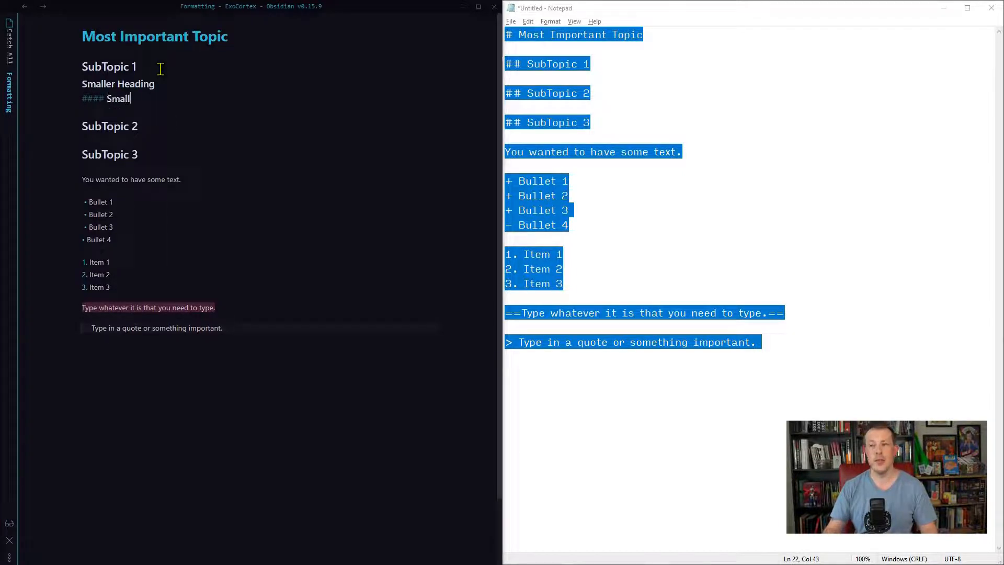
type("est Head")
Add a new bullet below Bullet 4 reading "Autofills for the next bullet.".
key("Down")
key("Down")
key("Down")
key("Down")
key("Down")
key("Down")
key("Down")
key("Down")
key("Down")
key("Down")
key("Down")
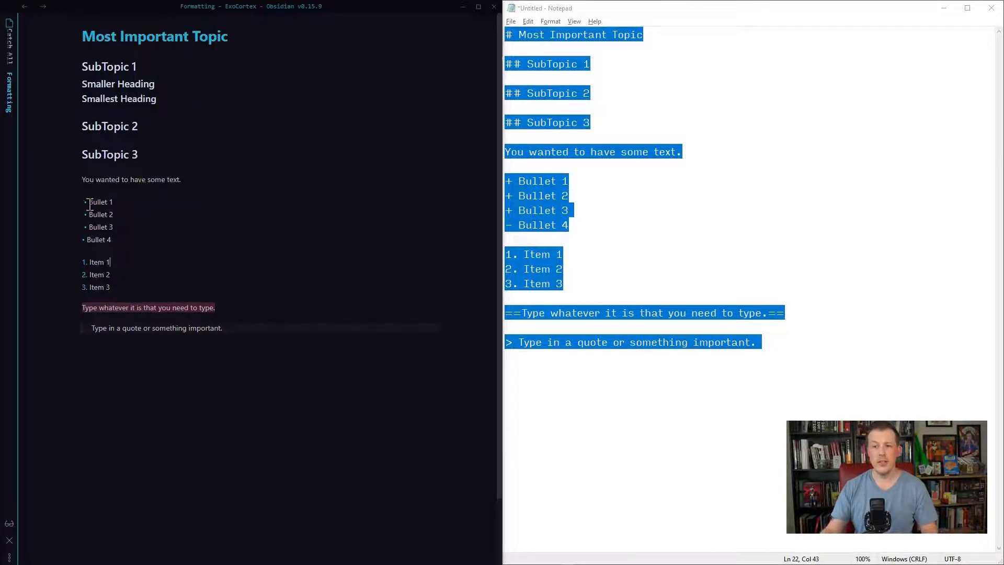
key("Down")
key("Down")
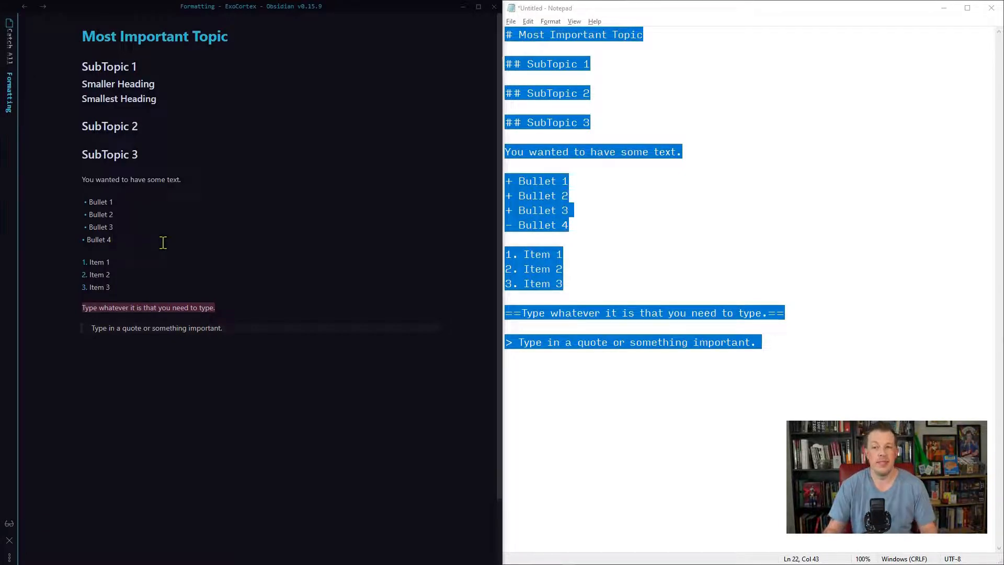
key("Return")
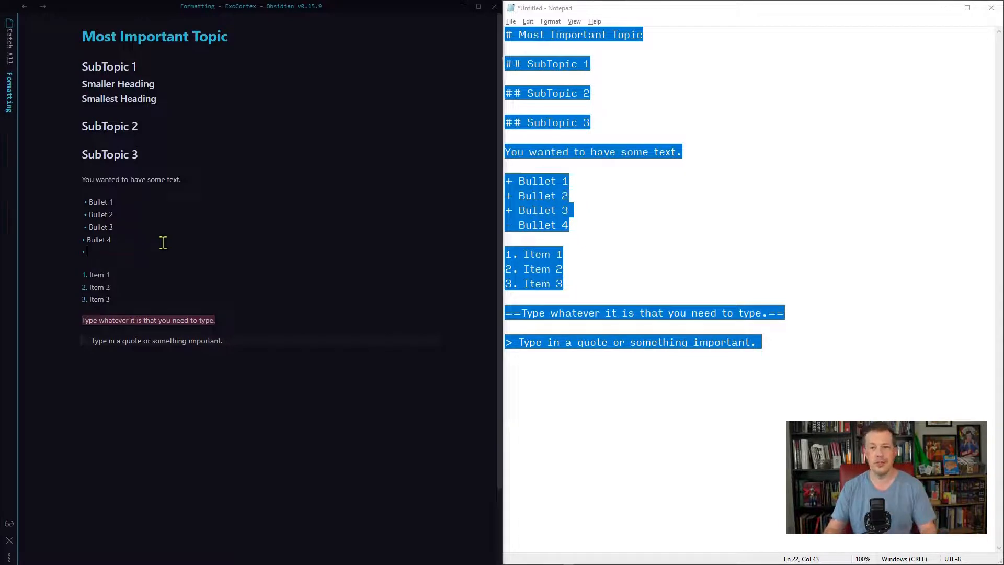
type("Autofills for the next bullet.")
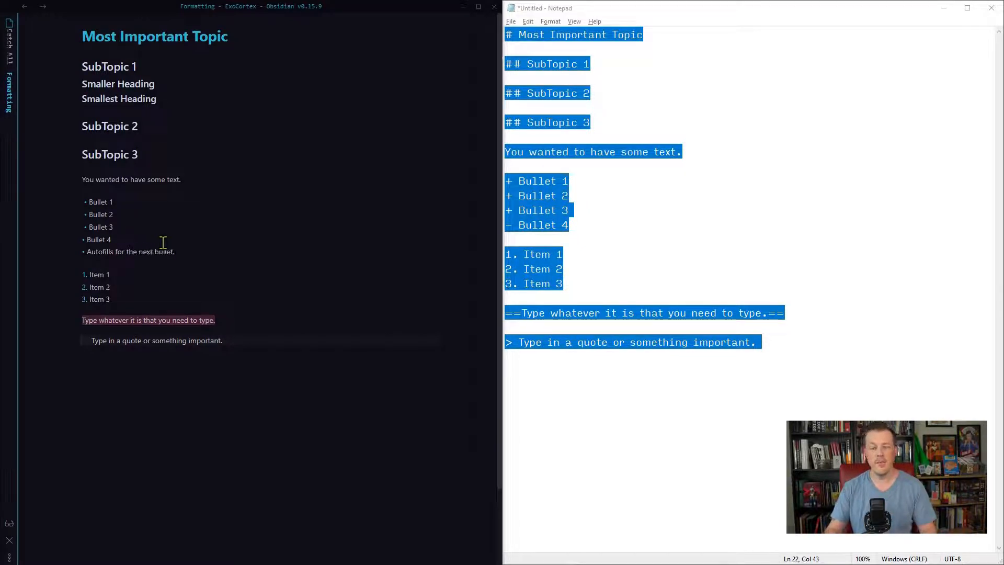
End the bullet list after the autofill bullet and add a plain paragraph reading "lkjasdlkfj lkjsdlkfj alskjdf laksjf asd".
key("Return")
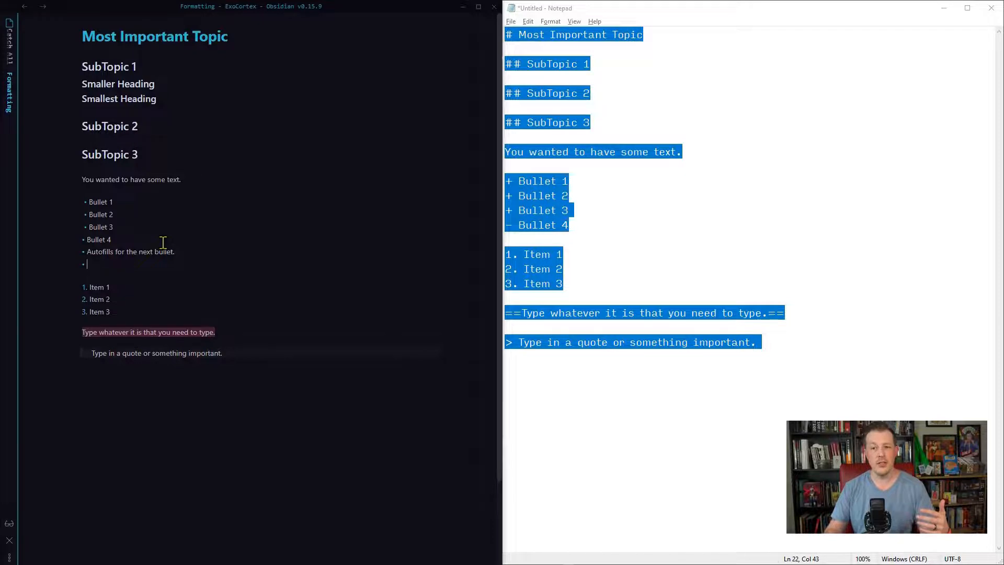
key("Return")
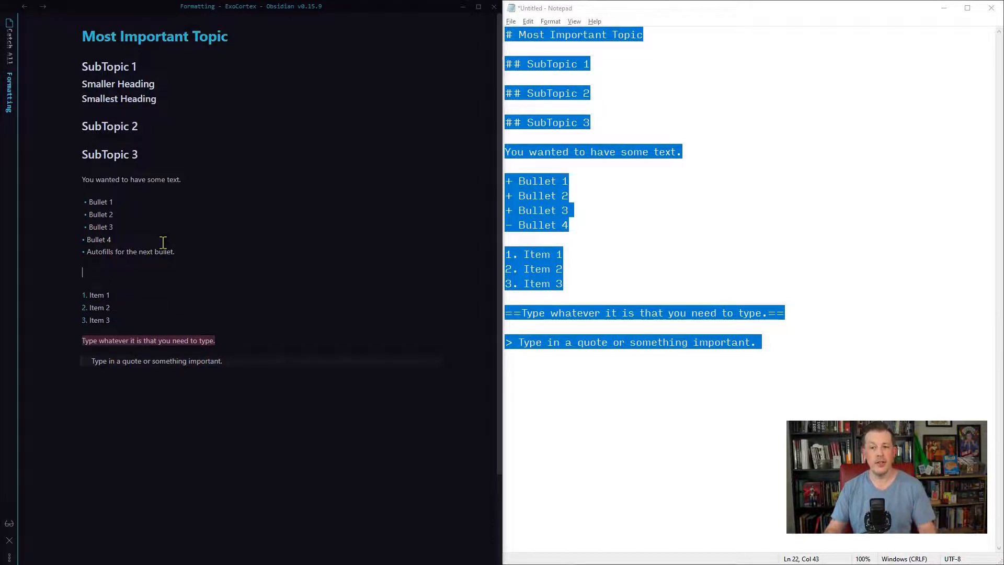
type("lkjasdlkfj lkjsdlkfj ")
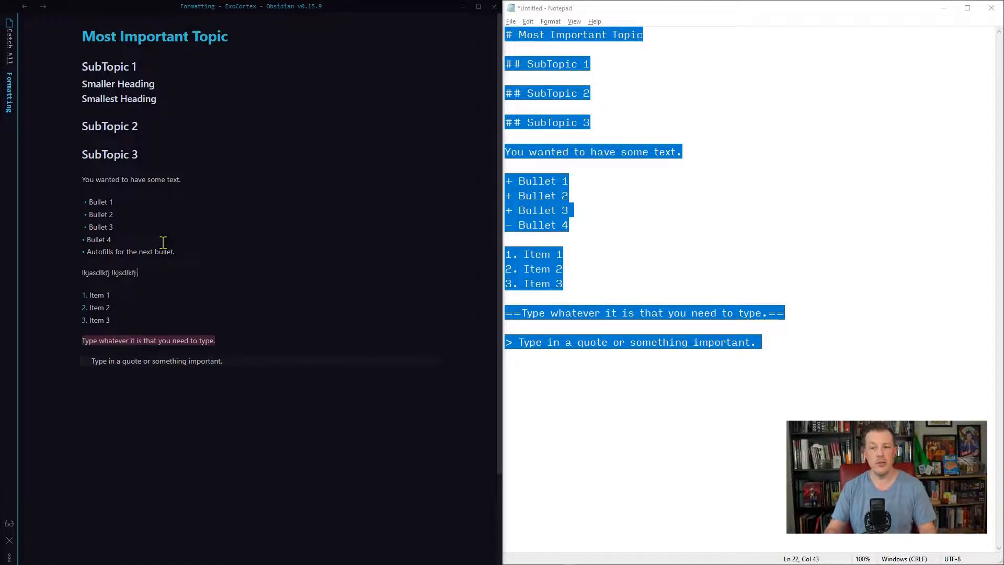
type("alskjdf laksjf asd")
Start a new Markdown bullet list below the plain filler paragraph with one bullet reading "bullet list".
key("Return")
key("Return")
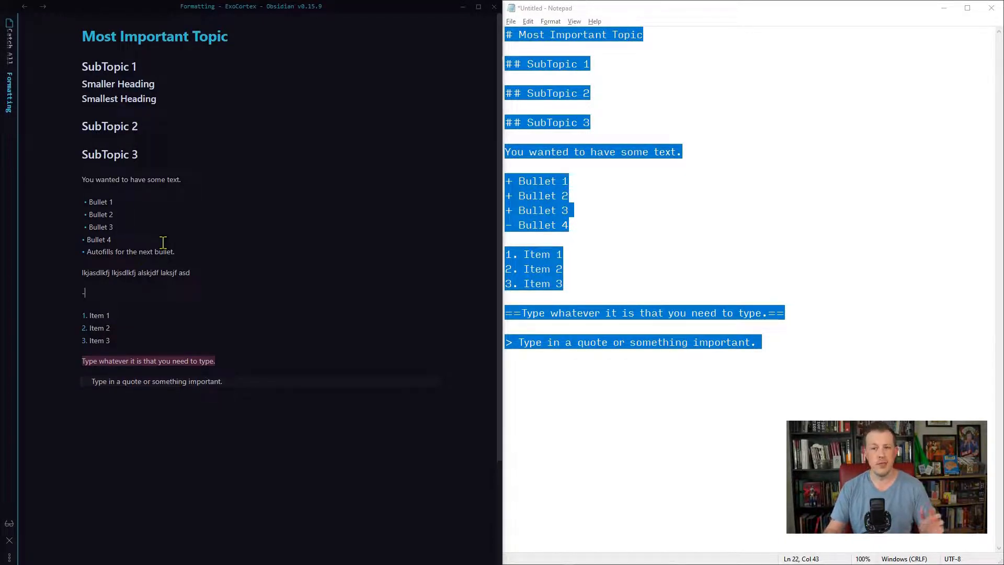
type("- ")
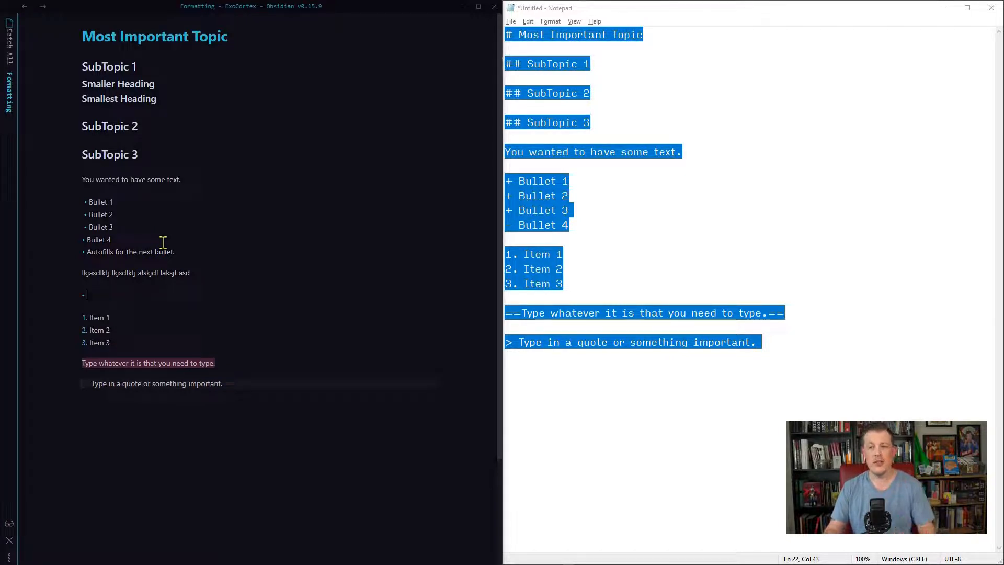
type("bullet list")
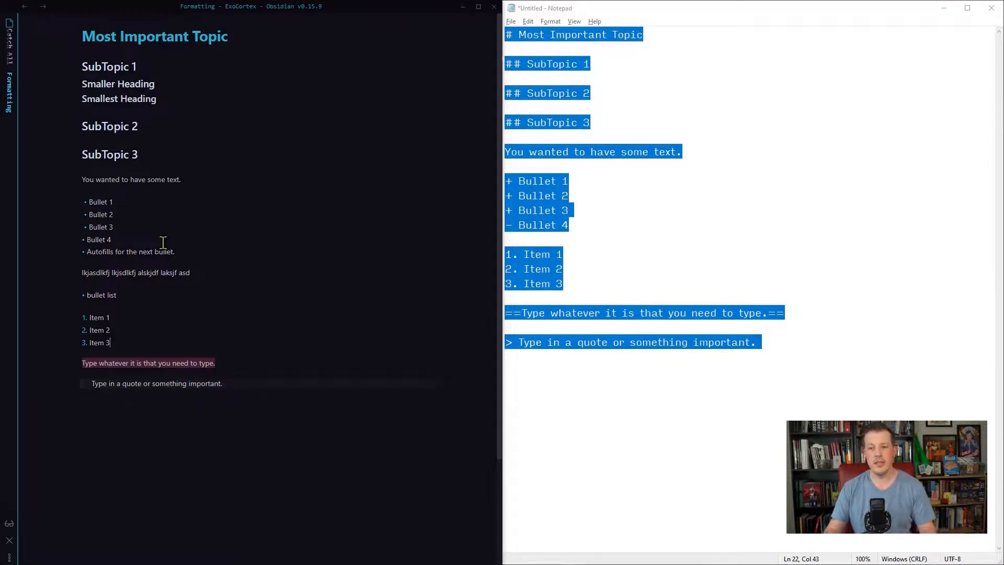
Extend the numbered list after Item 3 with "Item 4" and an empty indented sub-item numbered 1 beneath it.
key("Return")
type("Item ")
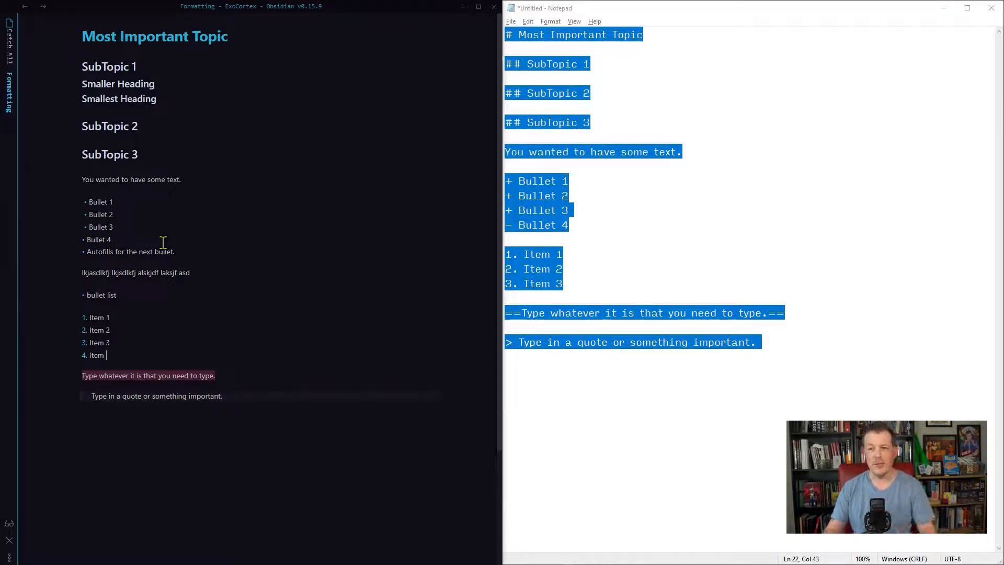
type("4")
key("Return")
key("Tab")
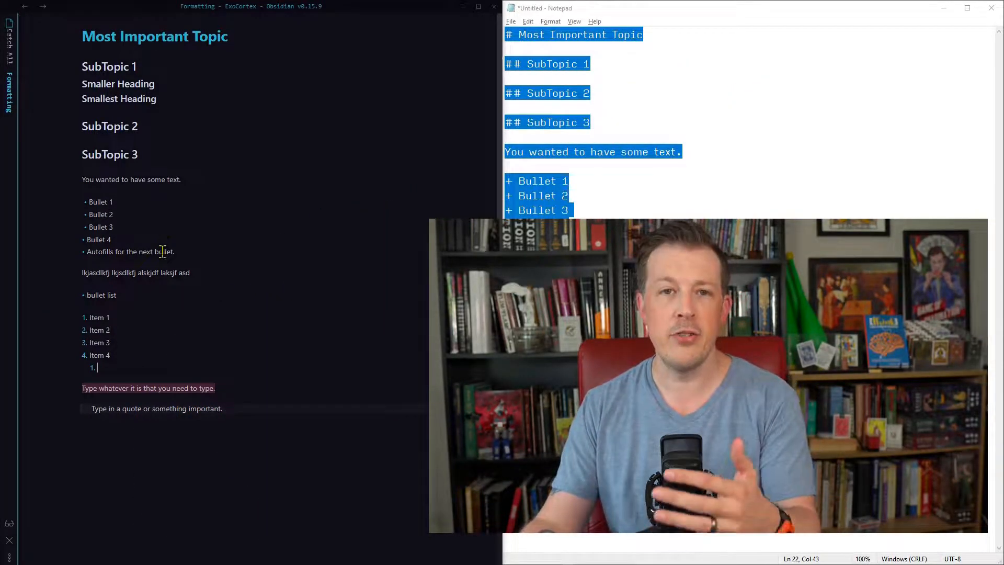
left_click(262, 453)
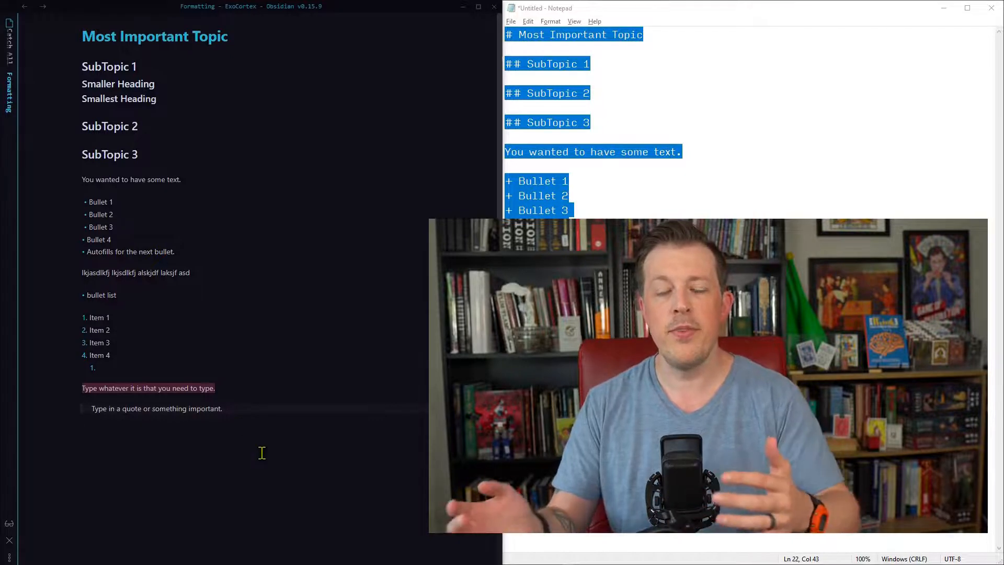